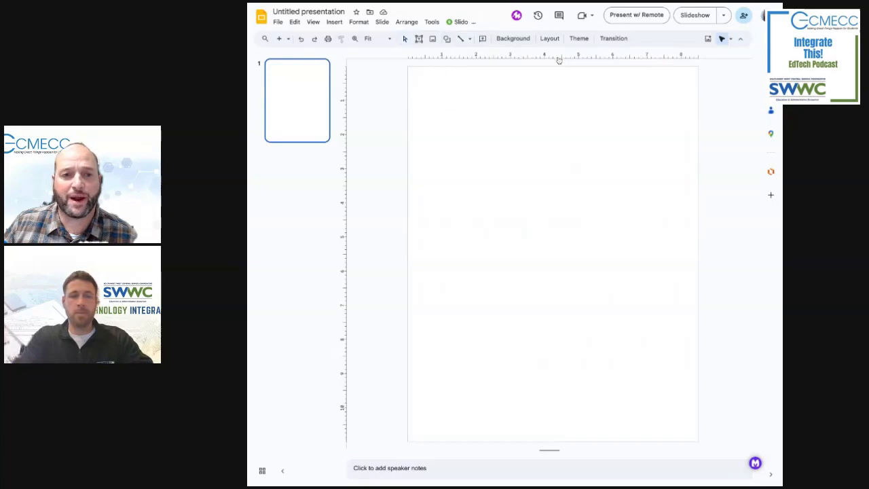
Draw a rectangle about 8.2 by 1.9 inches as a banner across the page's upper edge and fill it with custom color #003DA5.
{"action": "left_click_drag", "start_coordinate": [412, 70], "coordinate": [693, 134]}
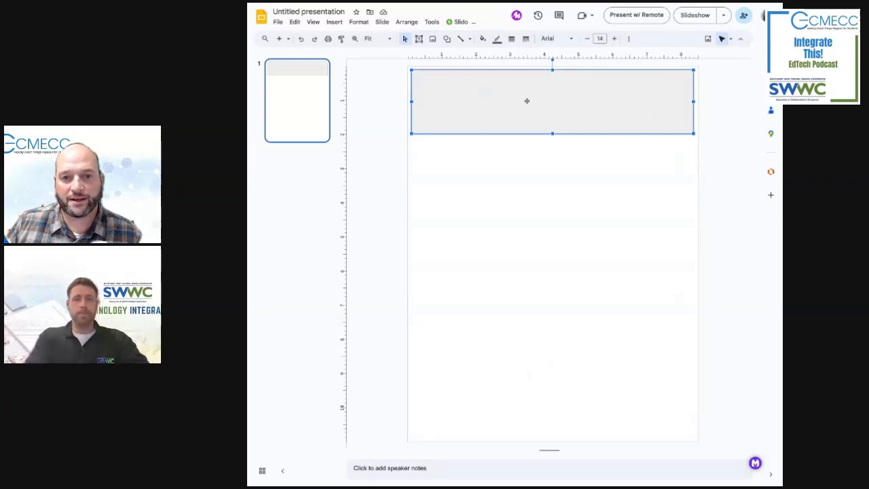
{"action": "left_click", "coordinate": [483, 40]}
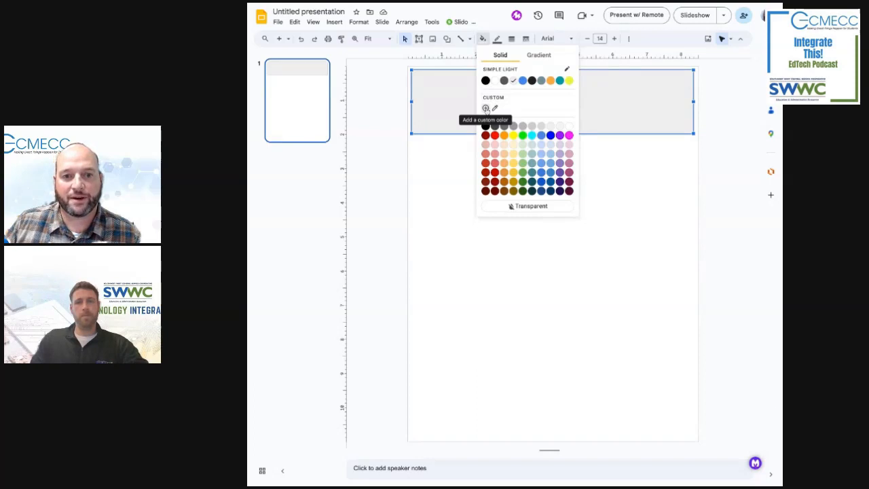
{"action": "left_click", "coordinate": [486, 109]}
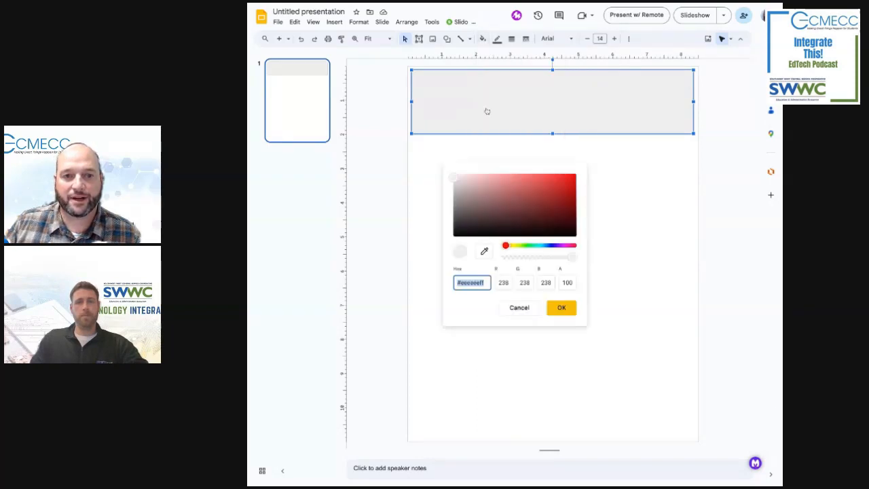
{"action": "left_click", "coordinate": [485, 282]}
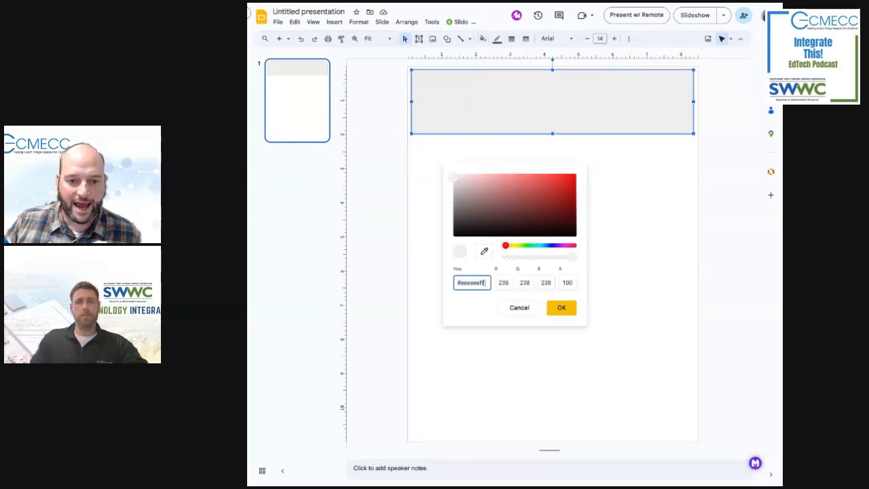
{"action": "left_click_drag", "start_coordinate": [485, 282], "coordinate": [459, 283]}
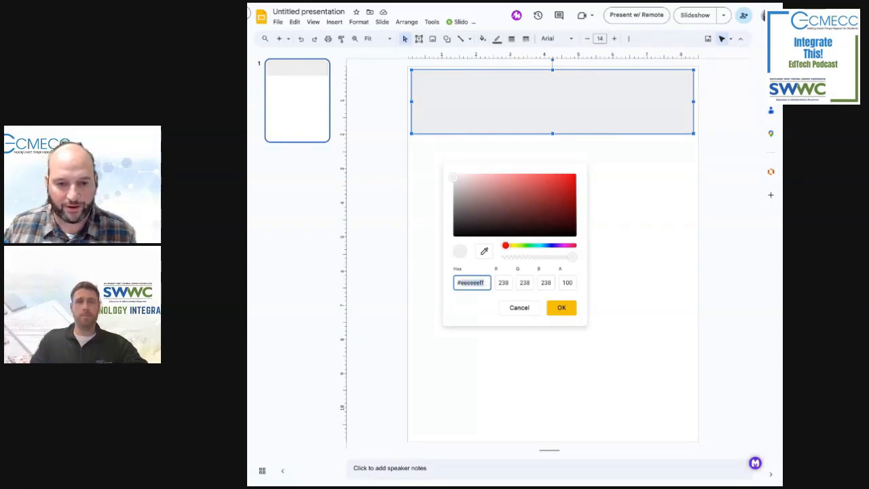
{"action": "type", "text": "003DA5"}
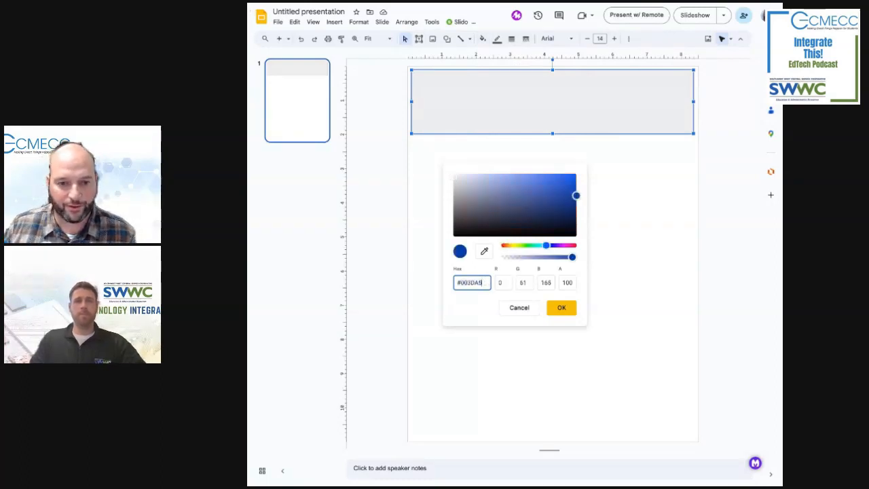
{"action": "left_click", "coordinate": [561, 308]}
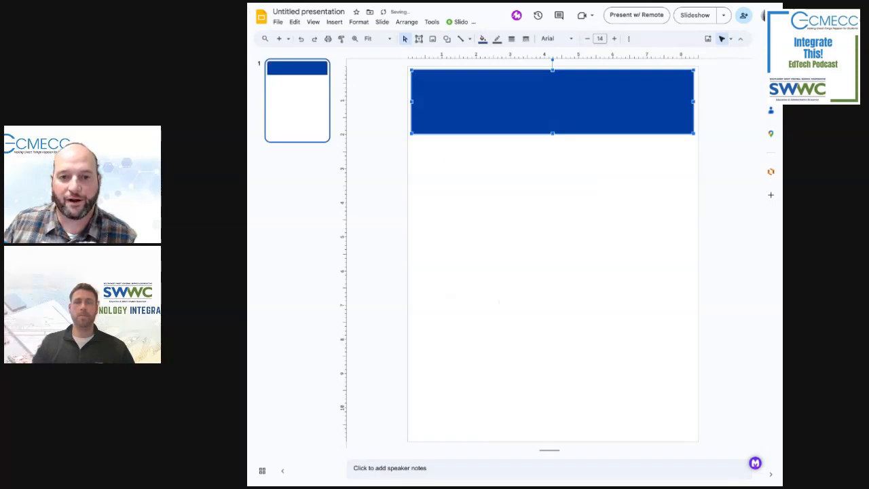
{"action": "left_click", "coordinate": [596, 188]}
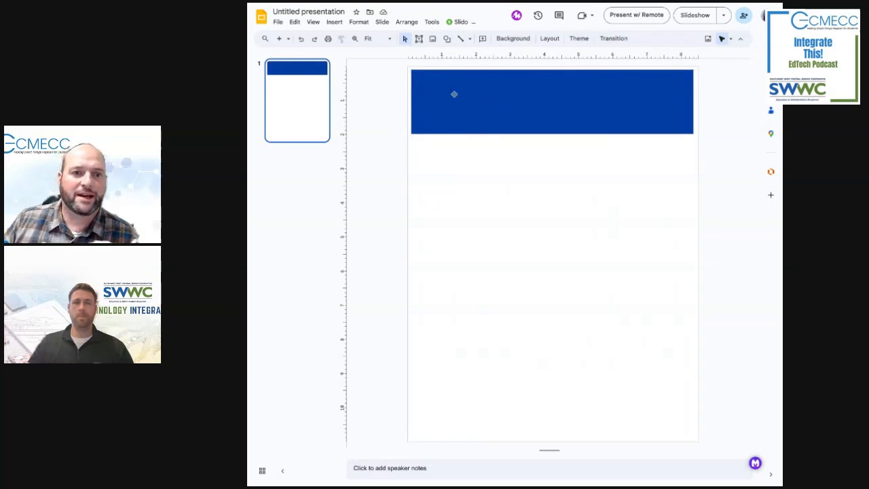
Add a text box across the blue banner with the teacher's name followed by "'s Class", and extend the box toward the banner's left edge.
{"action": "left_click", "coordinate": [419, 38]}
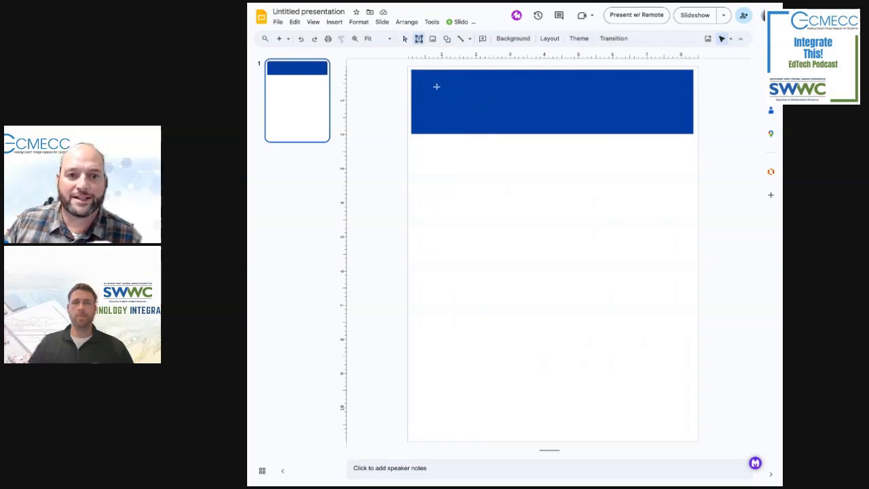
{"action": "left_click_drag", "start_coordinate": [436, 86], "coordinate": [680, 104]}
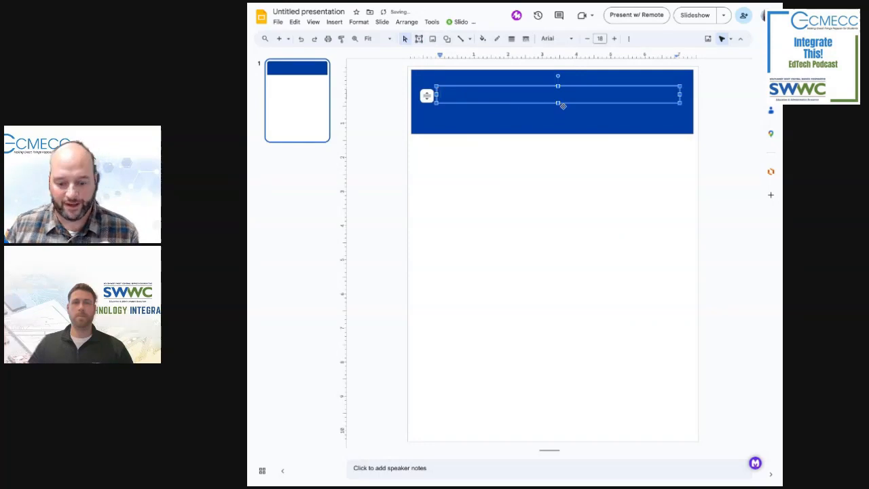
{"action": "type", "text": "Mr. Miles"}
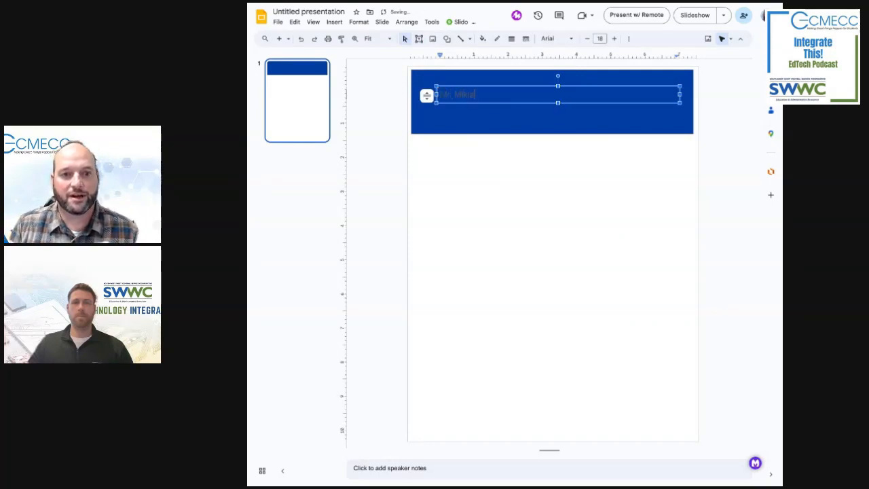
{"action": "type", "text": "'s Class"}
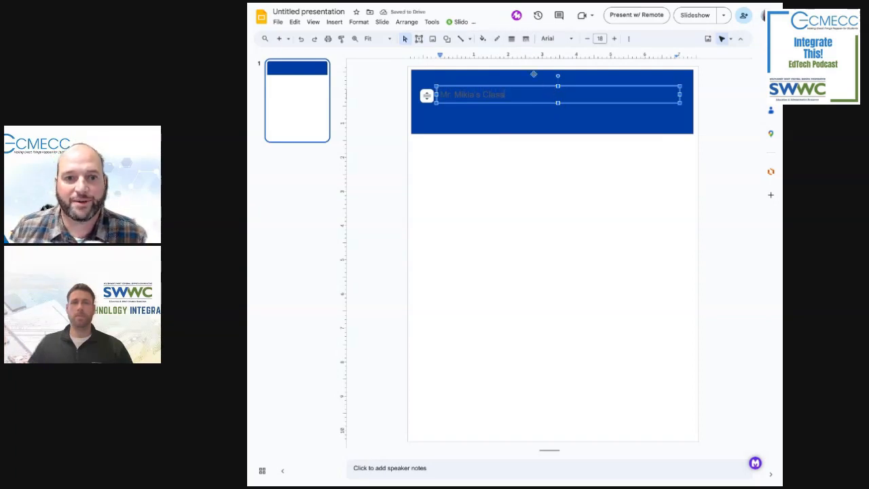
{"action": "left_click", "coordinate": [436, 94]}
{"action": "left_click_drag", "start_coordinate": [436, 94], "coordinate": [422, 95]}
Center the banner's title text horizontally and color it white.
{"action": "triple_click", "coordinate": [484, 97]}
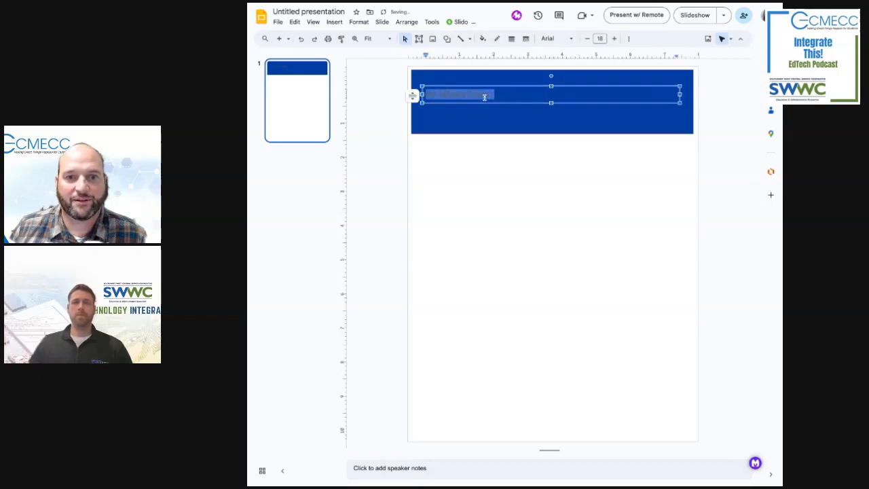
{"action": "left_click", "coordinate": [629, 39]}
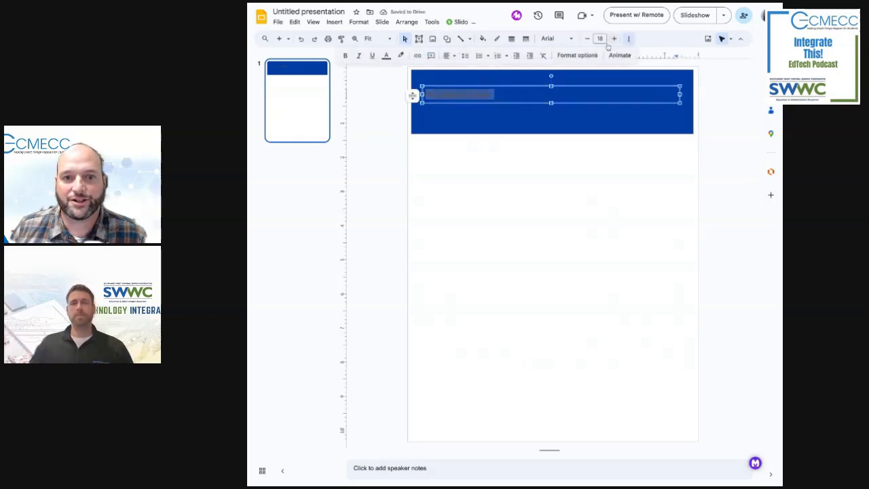
{"action": "left_click", "coordinate": [448, 56]}
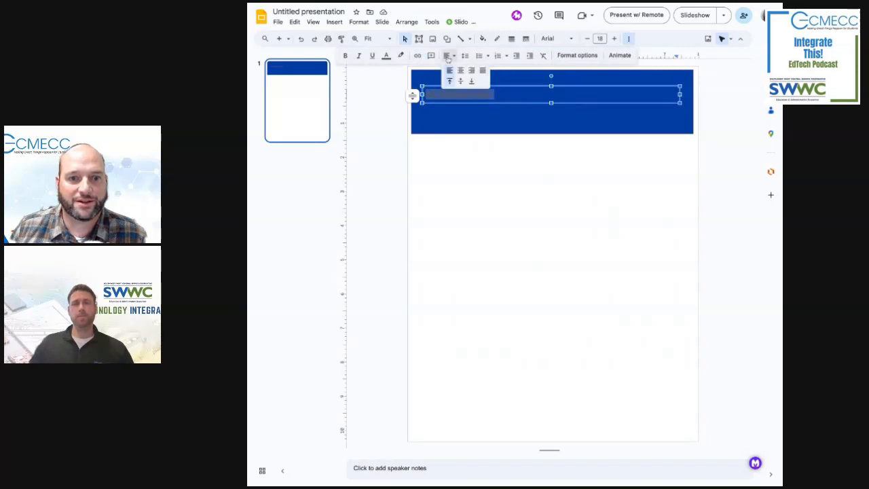
{"action": "left_click", "coordinate": [461, 71]}
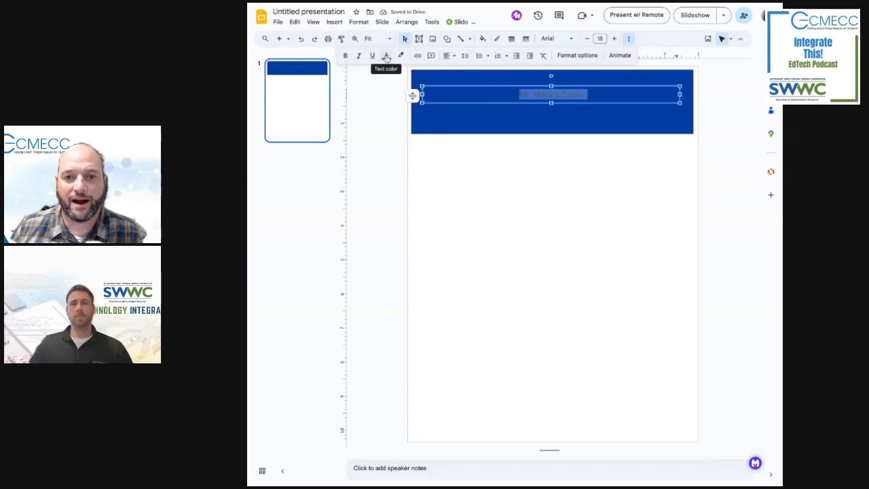
{"action": "left_click", "coordinate": [386, 55]}
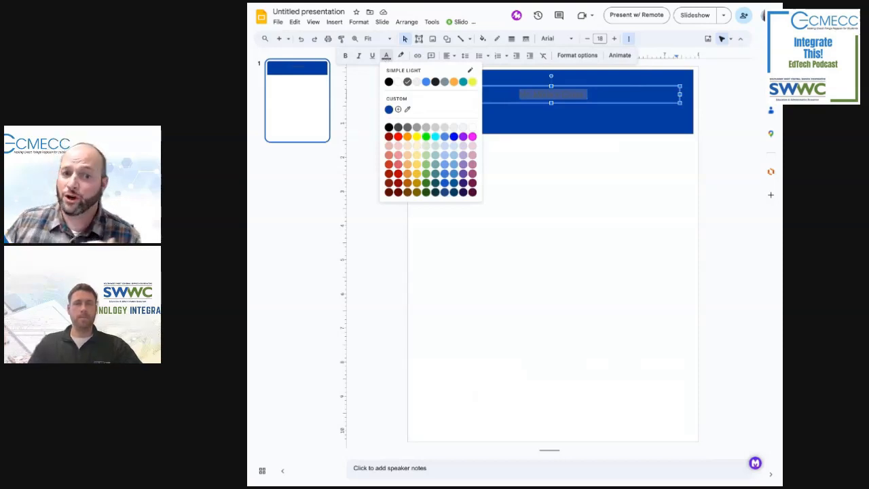
{"action": "left_click", "coordinate": [398, 81]}
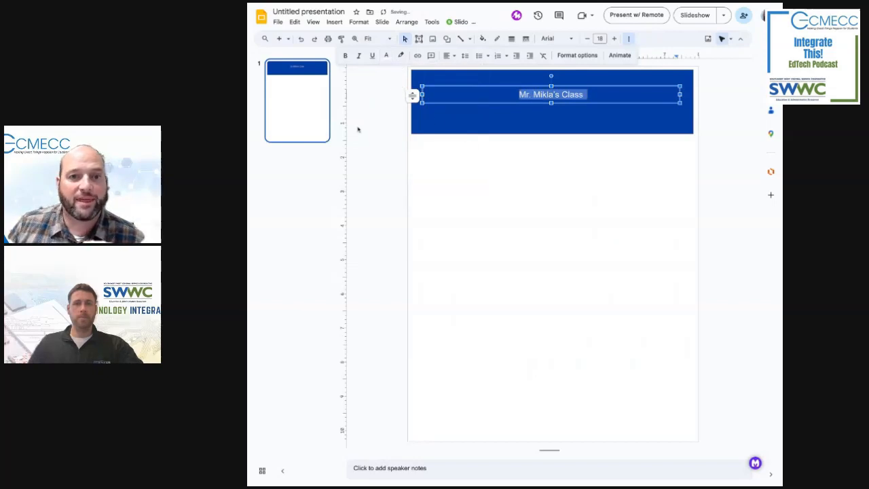
Increase the banner title's font size to 48.
{"action": "left_click", "coordinate": [614, 39]}
{"action": "left_click", "coordinate": [614, 39]}
{"action": "left_click", "coordinate": [615, 39]}
{"action": "left_click", "coordinate": [614, 40]}
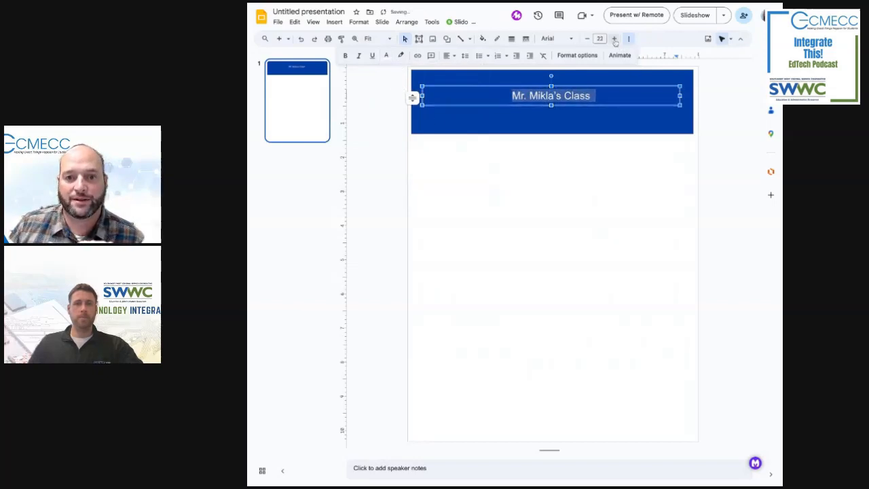
{"action": "double_click", "coordinate": [615, 40]}
{"action": "double_click", "coordinate": [615, 39]}
{"action": "double_click", "coordinate": [614, 40]}
{"action": "left_click", "coordinate": [614, 39]}
{"action": "double_click", "coordinate": [615, 39]}
{"action": "double_click", "coordinate": [615, 40]}
{"action": "double_click", "coordinate": [615, 40]}
{"action": "left_click", "coordinate": [615, 39]}
{"action": "double_click", "coordinate": [614, 40]}
{"action": "double_click", "coordinate": [614, 39]}
{"action": "left_click", "coordinate": [614, 39]}
{"action": "double_click", "coordinate": [614, 39]}
{"action": "double_click", "coordinate": [614, 39]}
{"action": "left_click", "coordinate": [615, 40]}
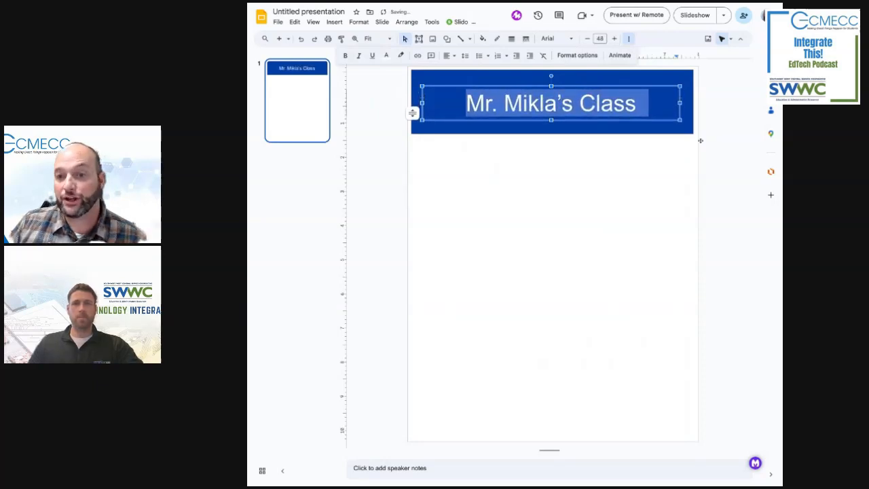
{"action": "left_click", "coordinate": [733, 147]}
Delete the title text box from the blue banner.
{"action": "left_click", "coordinate": [546, 98]}
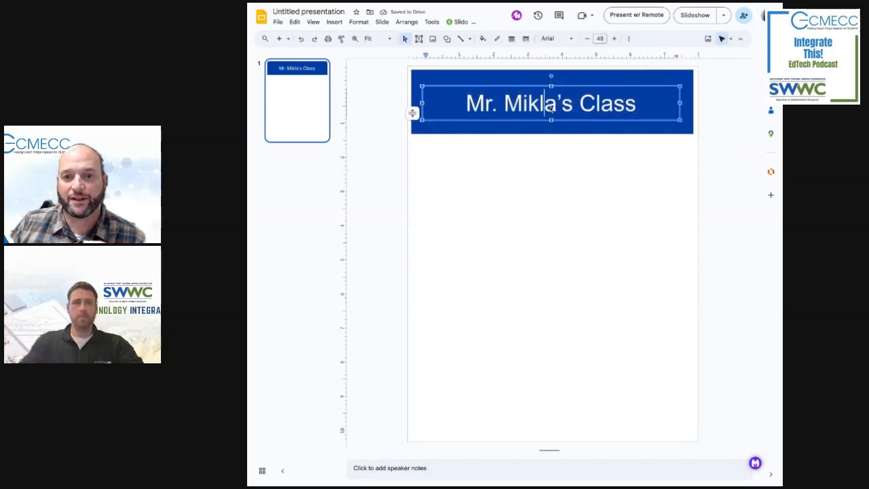
{"action": "left_click", "coordinate": [572, 85]}
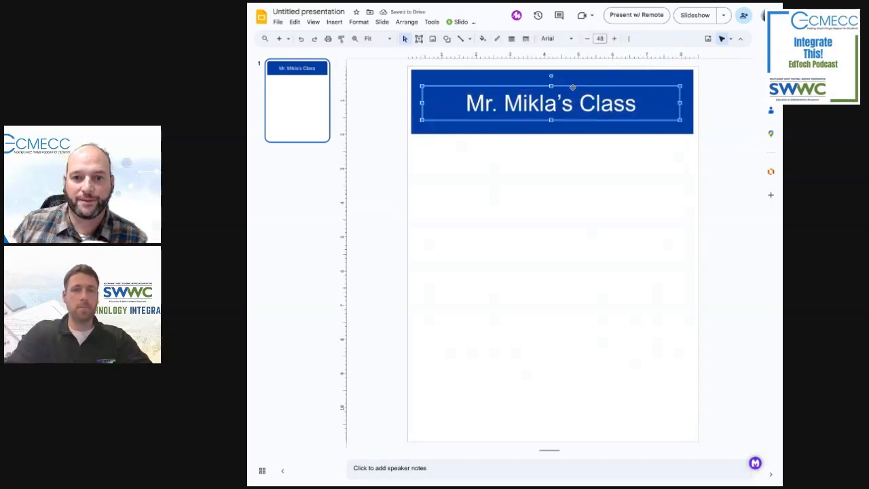
{"action": "key", "text": "Delete"}
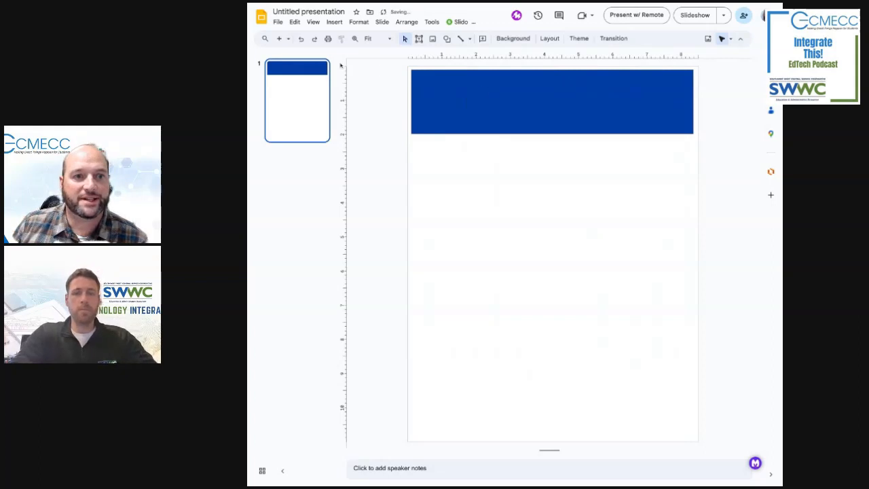
Insert word art on three lines: the teacher's name in possessive form, "4th Grade Class" and "Newsletter".
{"action": "left_click", "coordinate": [334, 23]}
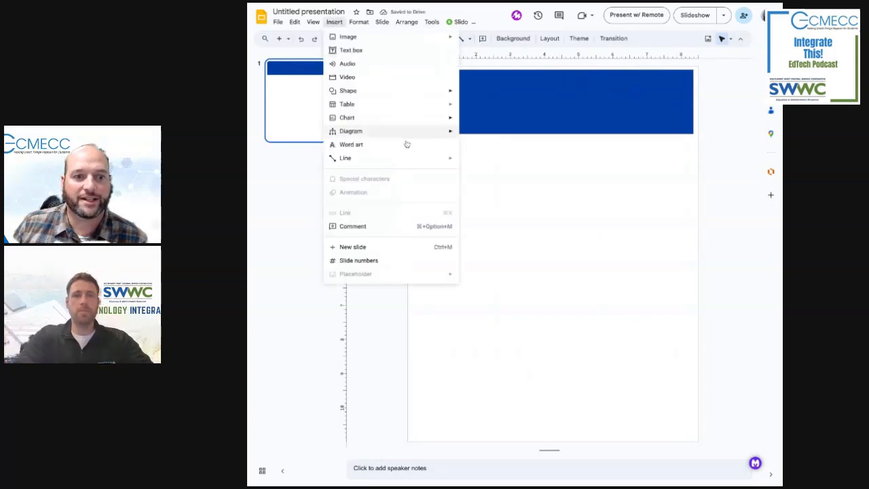
{"action": "left_click", "coordinate": [358, 145]}
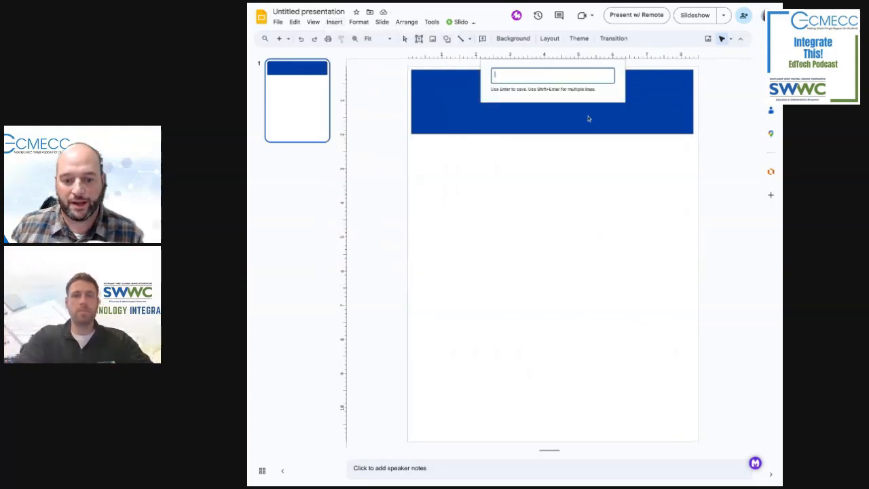
{"action": "type", "text": "Mr. Mik"}
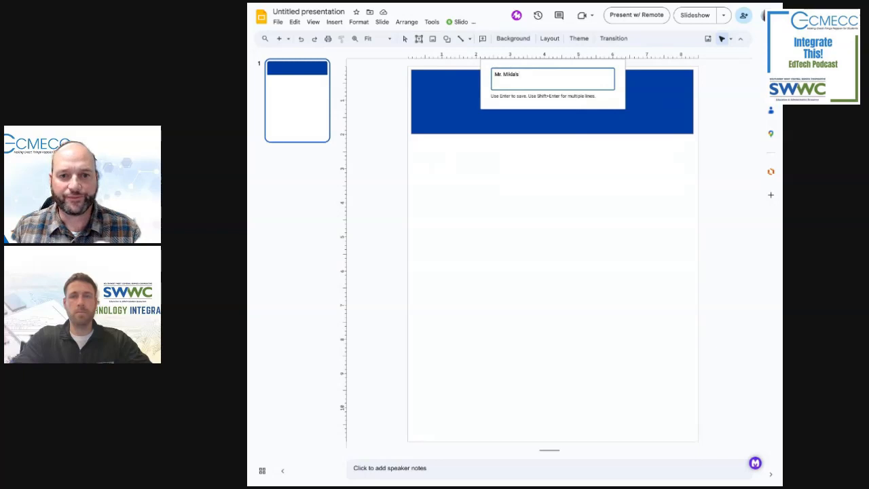
{"action": "type", "text": "la's"}
{"action": "key", "text": "shift+Return"}
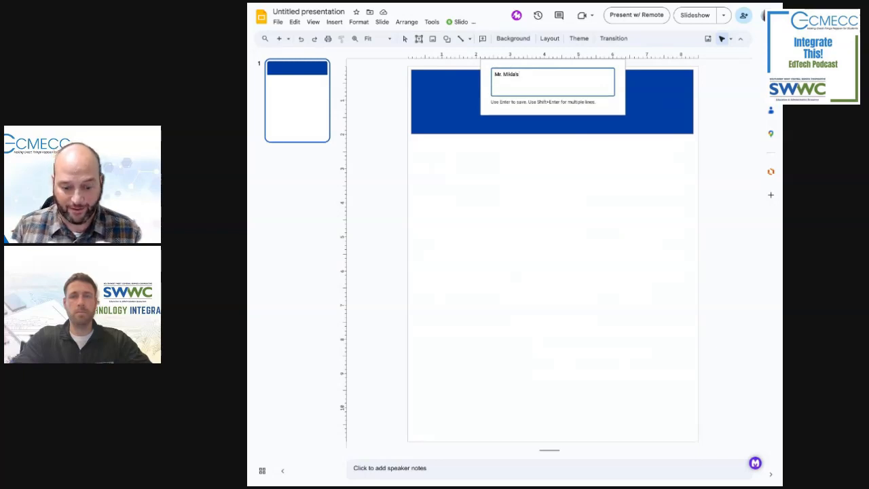
{"action": "type", "text": "4th Grade Q"}
{"action": "type", "text": "lass"}
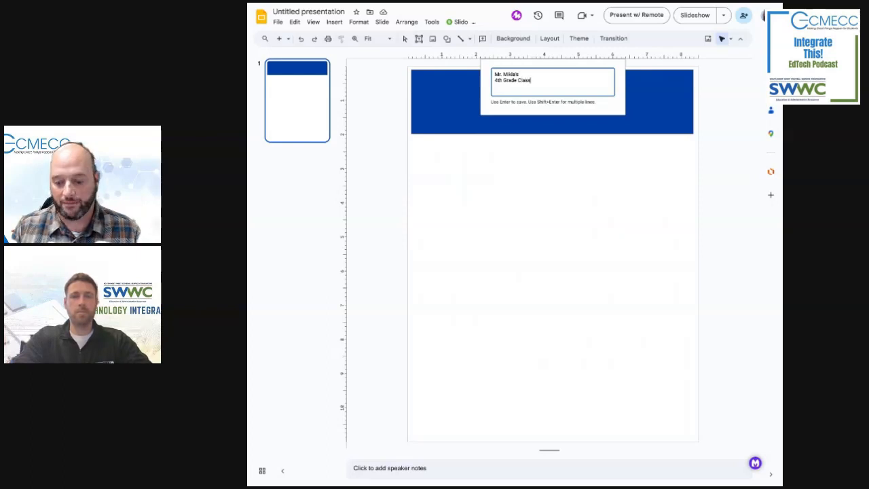
{"action": "key", "text": "shift+Return"}
{"action": "type", "text": "News"}
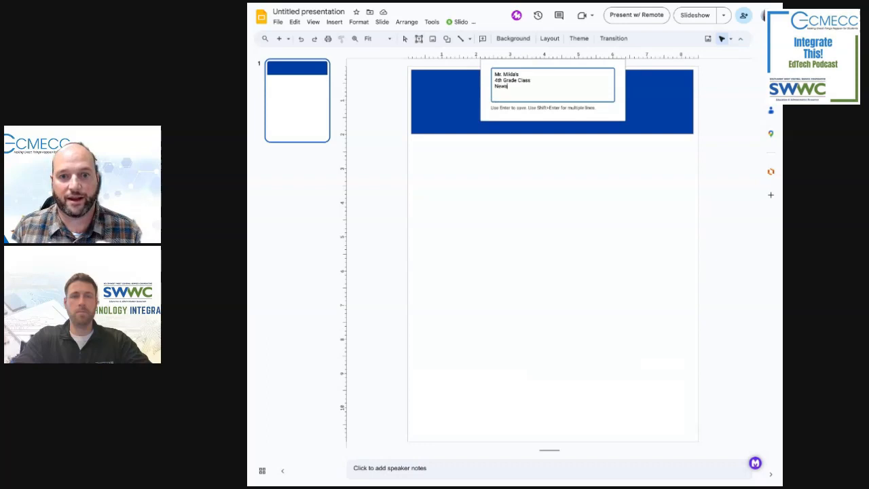
{"action": "type", "text": "letter"}
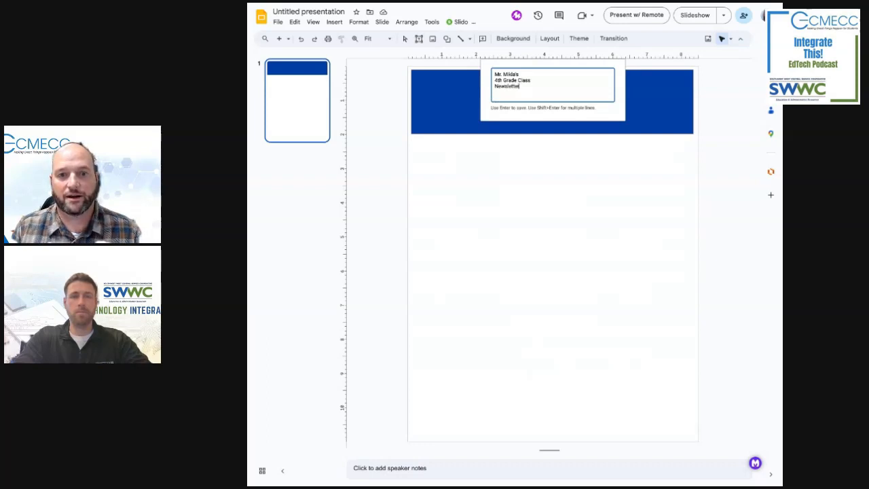
{"action": "key", "text": "Return"}
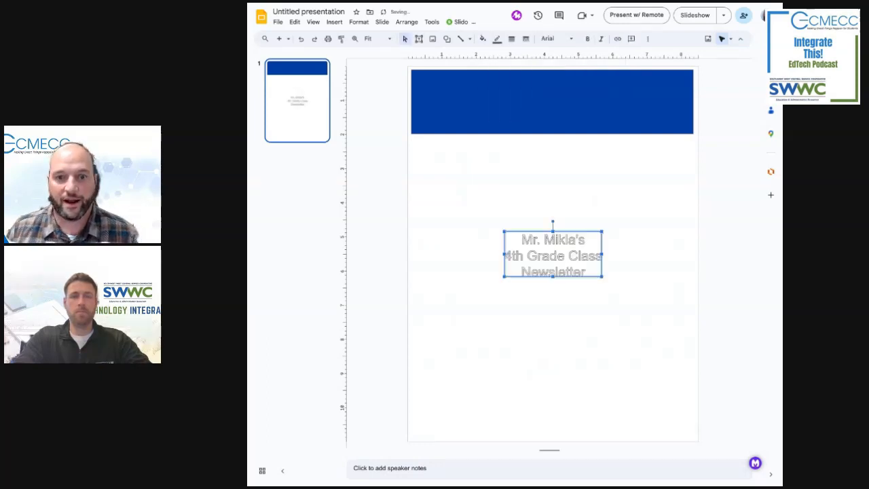
Move the word art onto the blue banner and stretch it to about 7.4 by 1.5 inches so it nearly fills the banner.
{"action": "left_click_drag", "start_coordinate": [581, 230], "coordinate": [576, 80]}
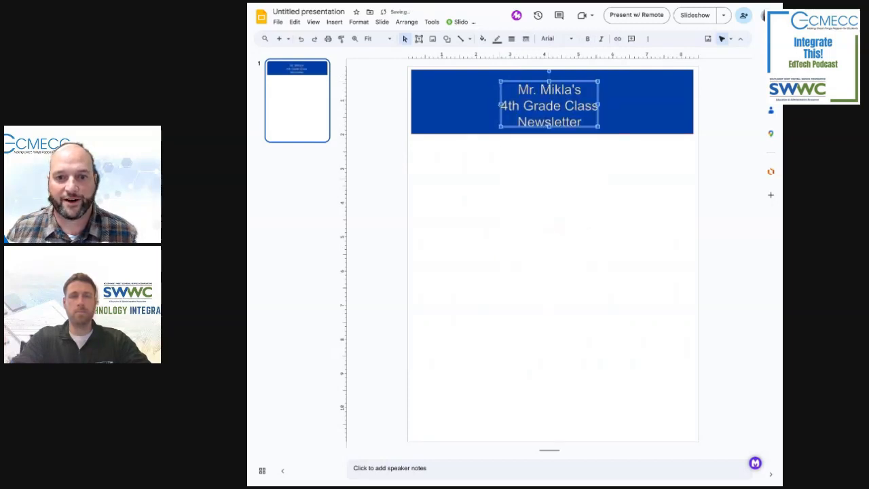
{"action": "left_click_drag", "start_coordinate": [500, 104], "coordinate": [429, 104]}
{"action": "left_click_drag", "start_coordinate": [598, 105], "coordinate": [684, 104]}
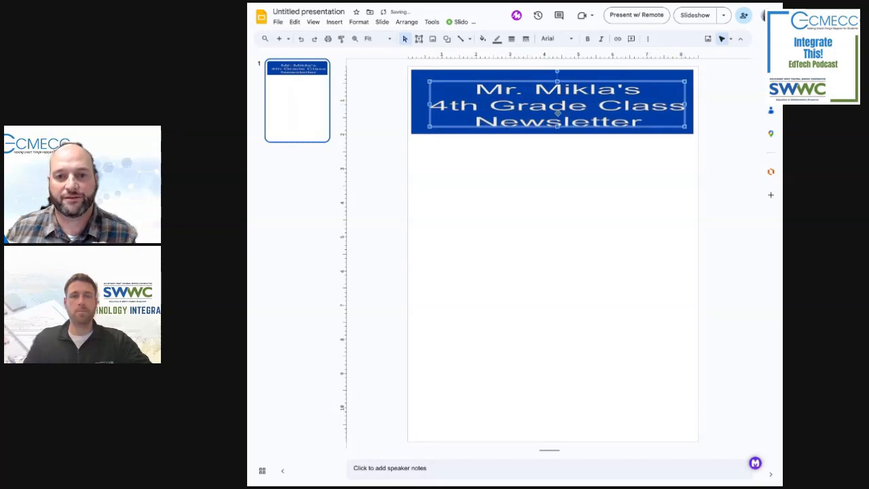
{"action": "left_click_drag", "start_coordinate": [557, 81], "coordinate": [557, 74]}
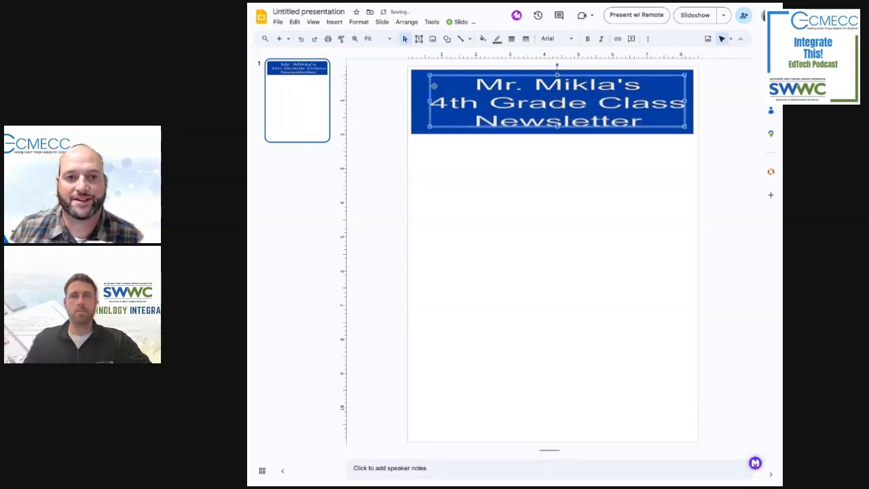
Change the font of the banner's word art to Architects Daughter.
{"action": "left_click", "coordinate": [554, 39]}
{"action": "left_click", "coordinate": [575, 252]}
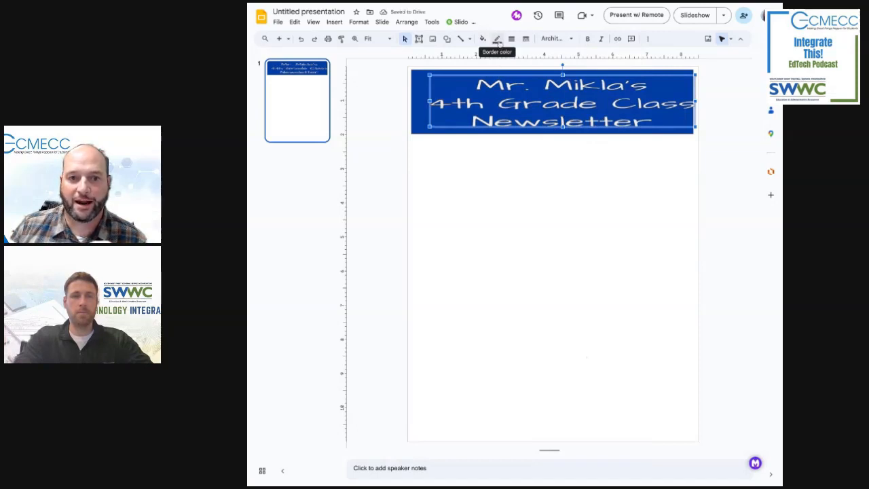
{"action": "left_click", "coordinate": [524, 166]}
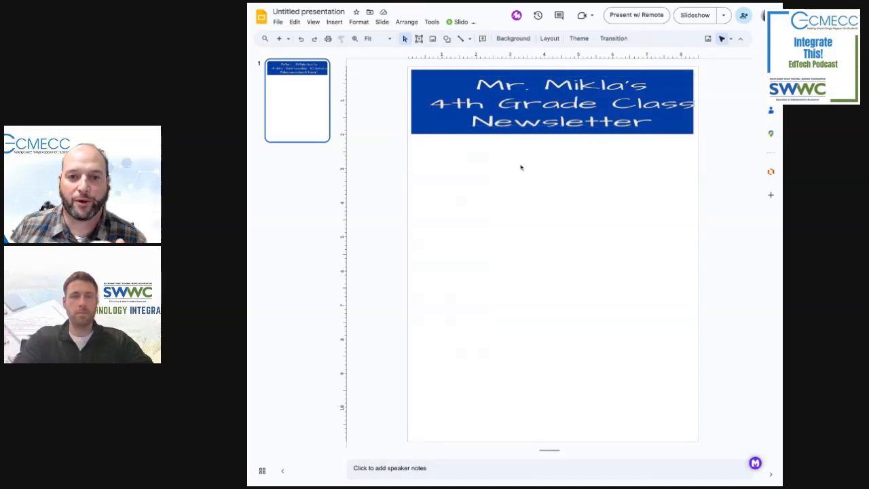
{"action": "left_click", "coordinate": [565, 103]}
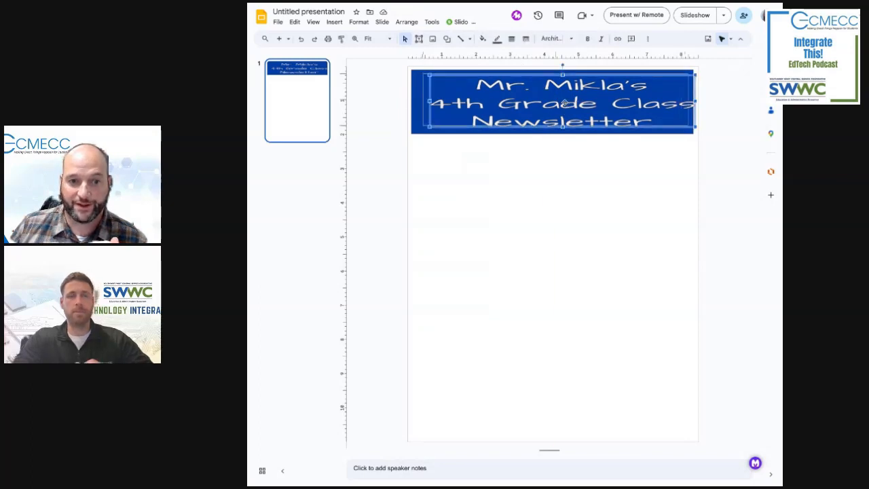
{"action": "left_click", "coordinate": [390, 140]}
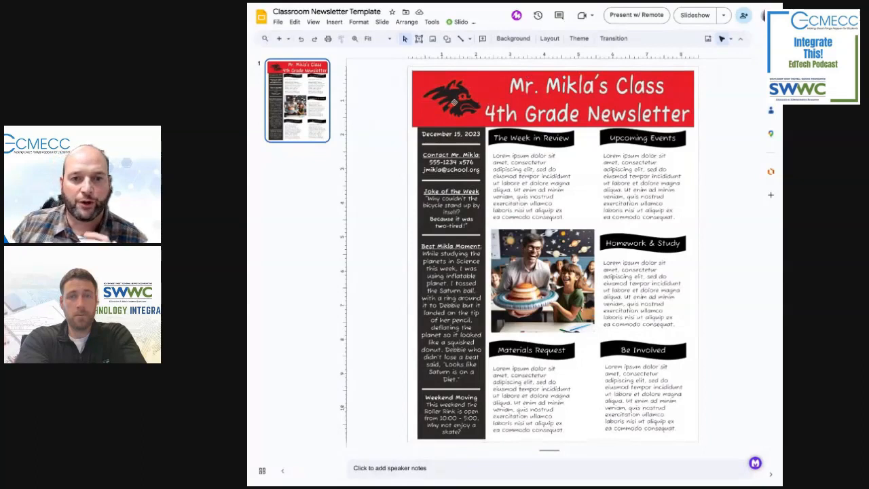
Select the wolf logo in the red header banner of the Classroom Newsletter Template.
{"action": "left_click", "coordinate": [453, 100]}
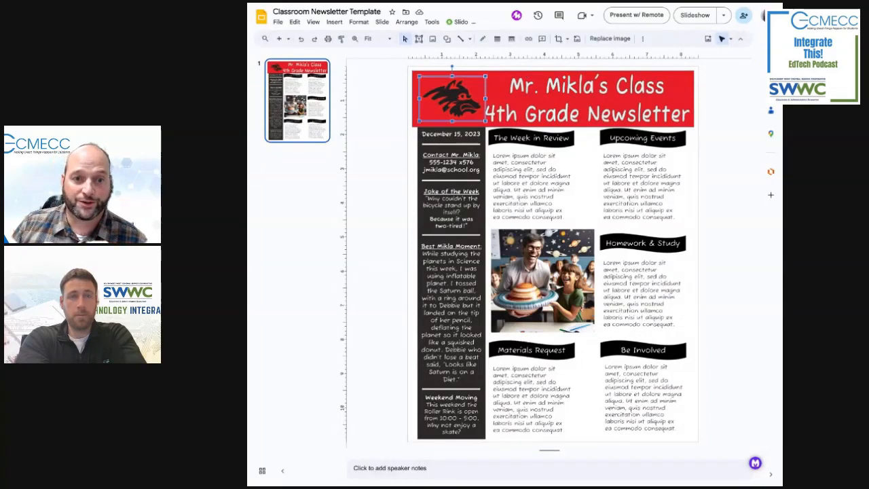